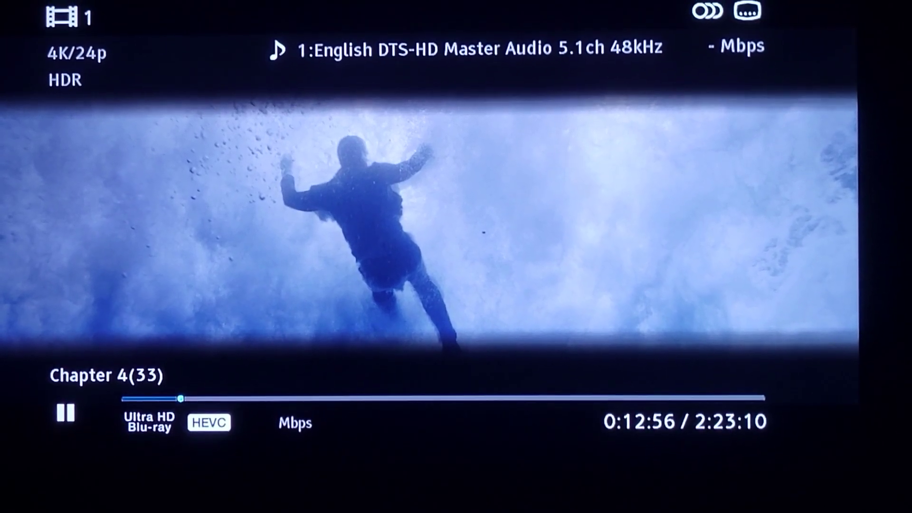
Skip the film ahead from 0:12:56 to 0:13:11 in chapter 4 and resume playback.
key("Right")
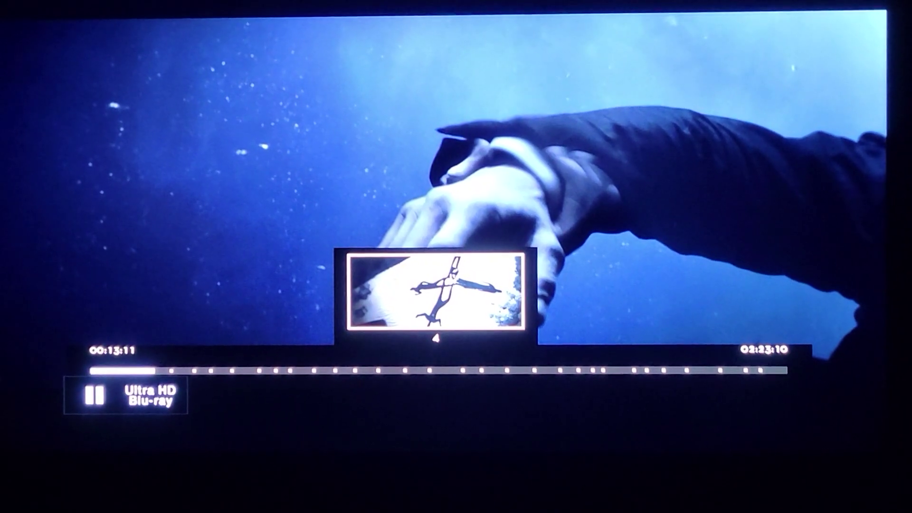
key("Return")
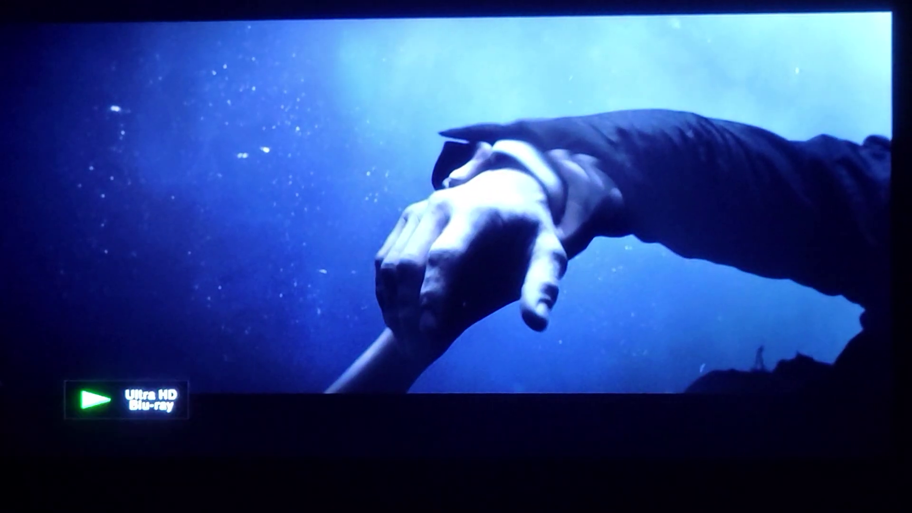